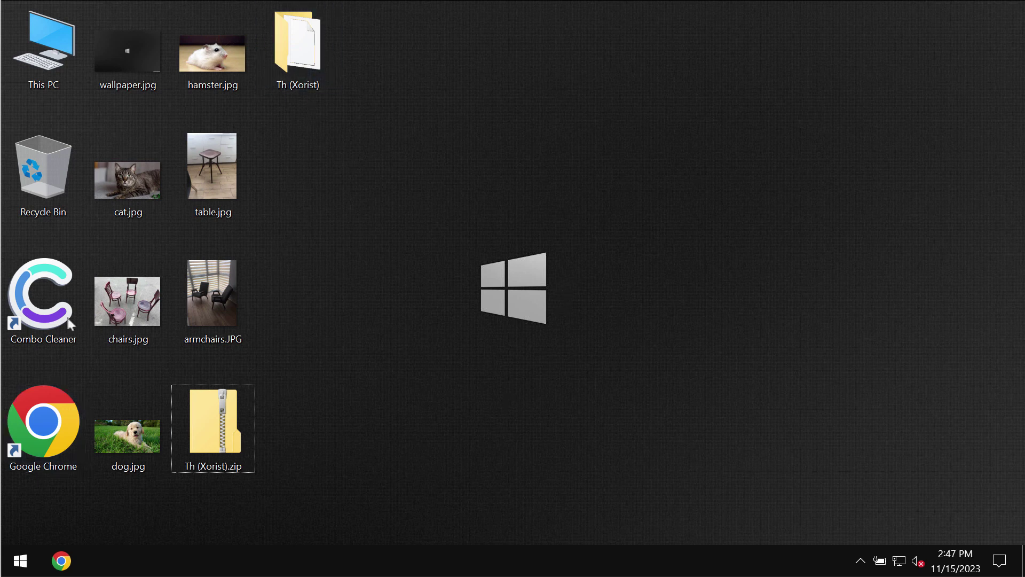
View and close the chairs.jpg, table.jpg and cat.jpg photos on the desktop.
double_click(97, 267)
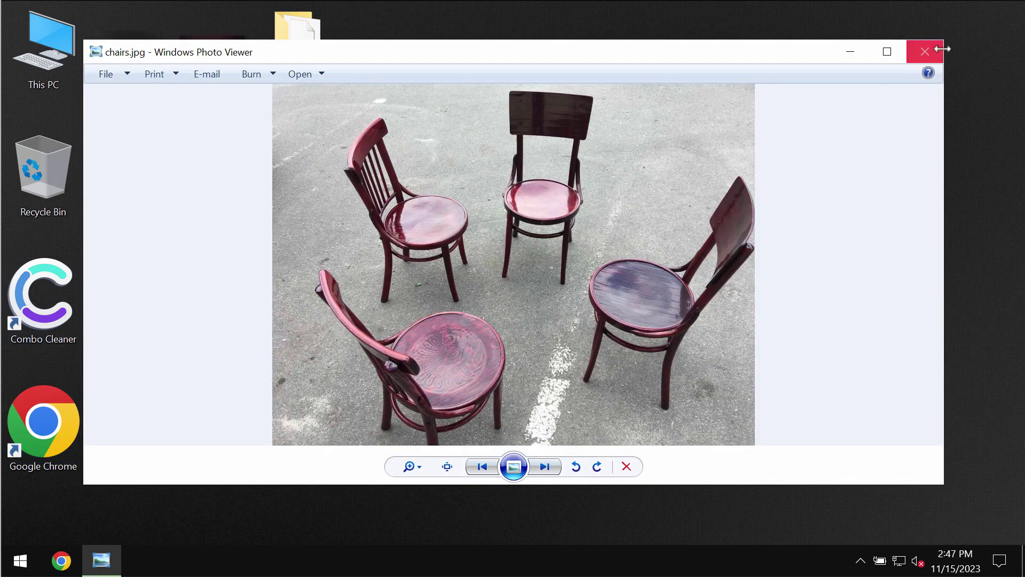
left_click(925, 52)
left_click(213, 165)
double_click(213, 166)
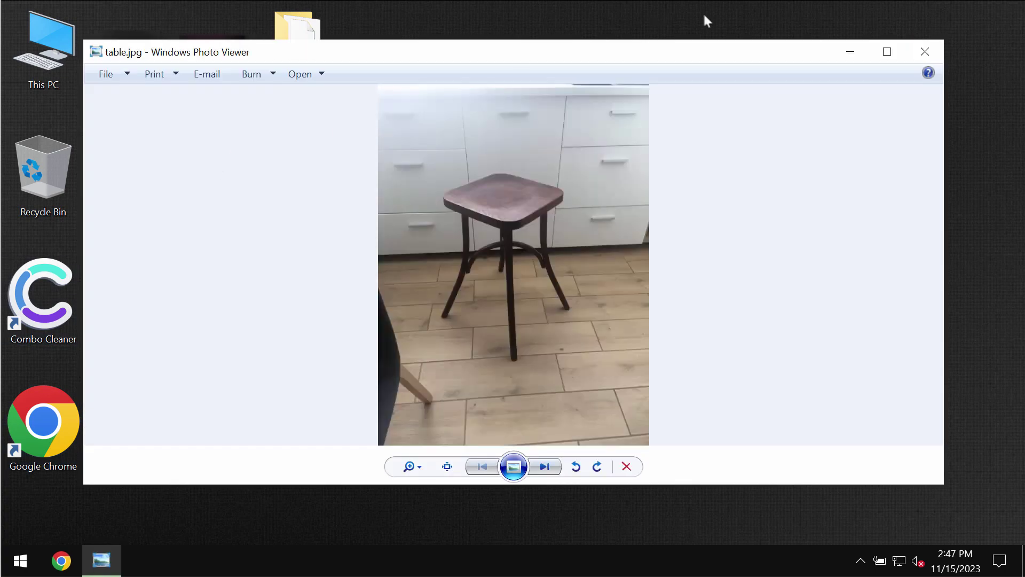
left_click(926, 51)
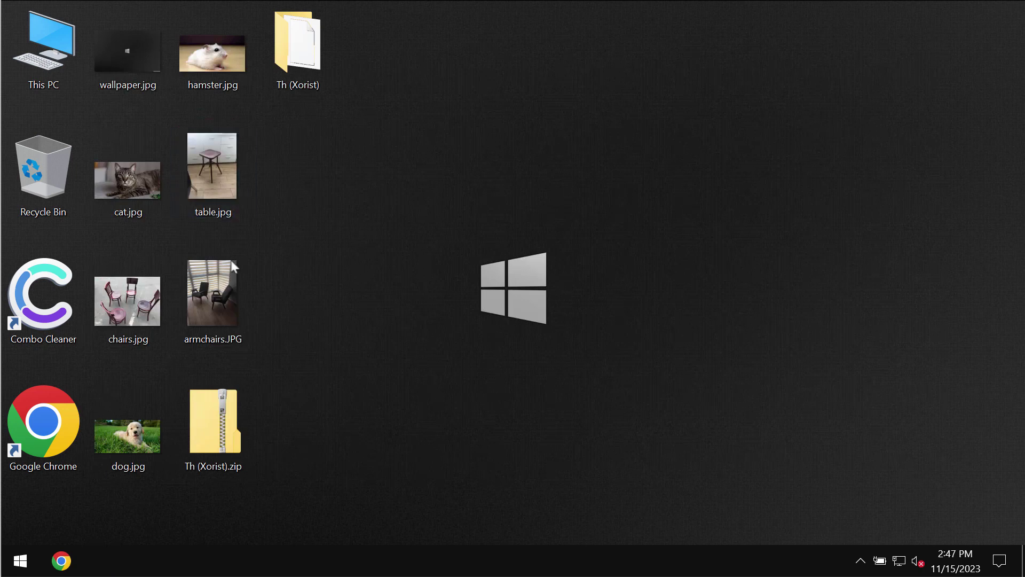
double_click(137, 187)
left_click(925, 51)
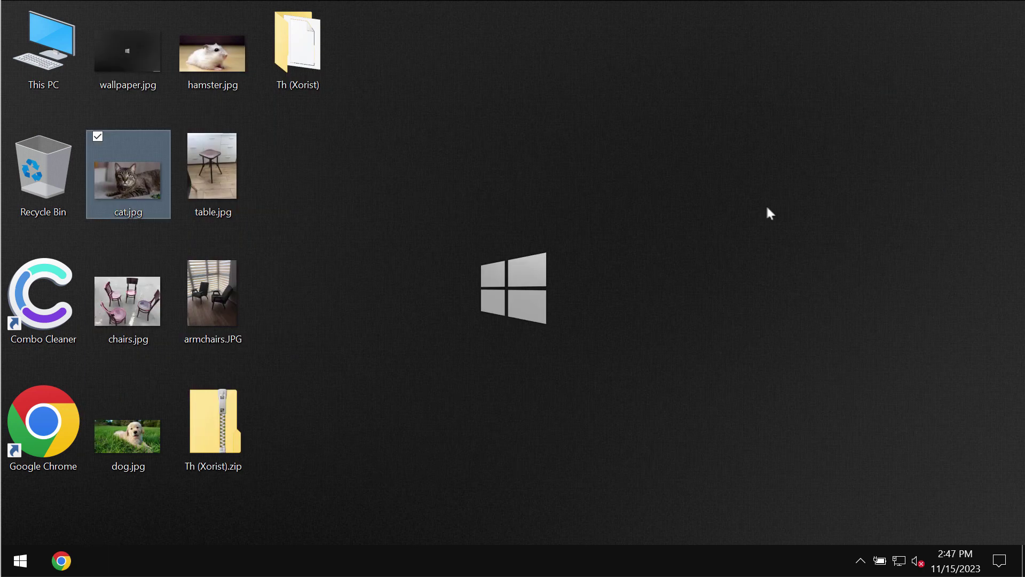
Open the Th (Xorist) folder, select the ransomware application, and dismiss the scan-finished notice.
left_click(328, 82)
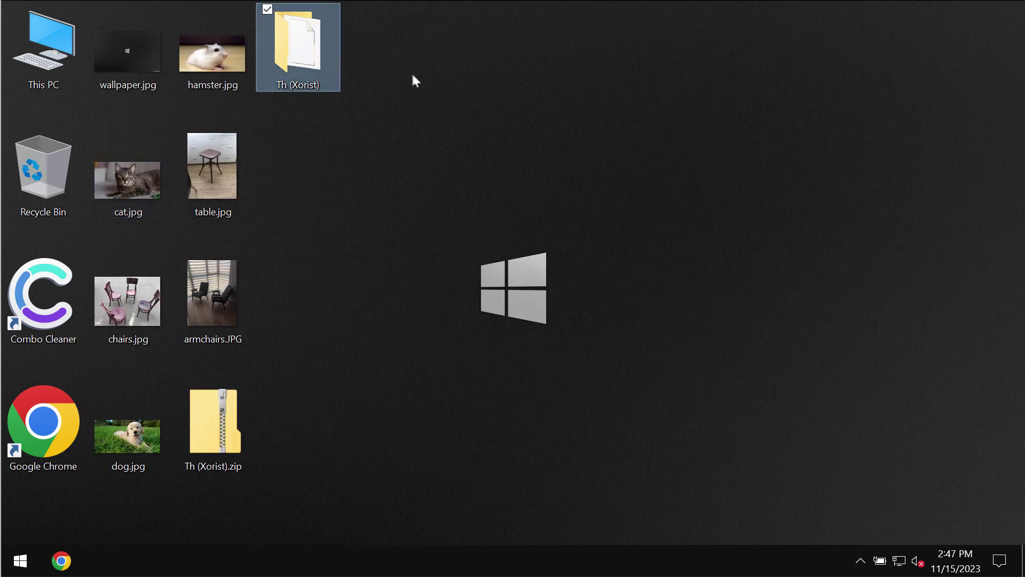
double_click(298, 48)
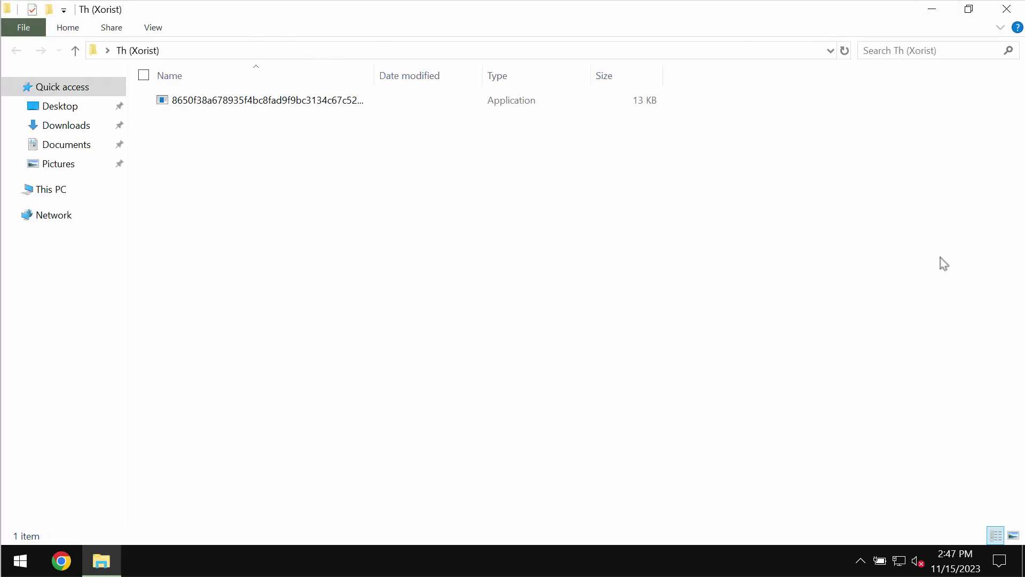
left_click(1007, 9)
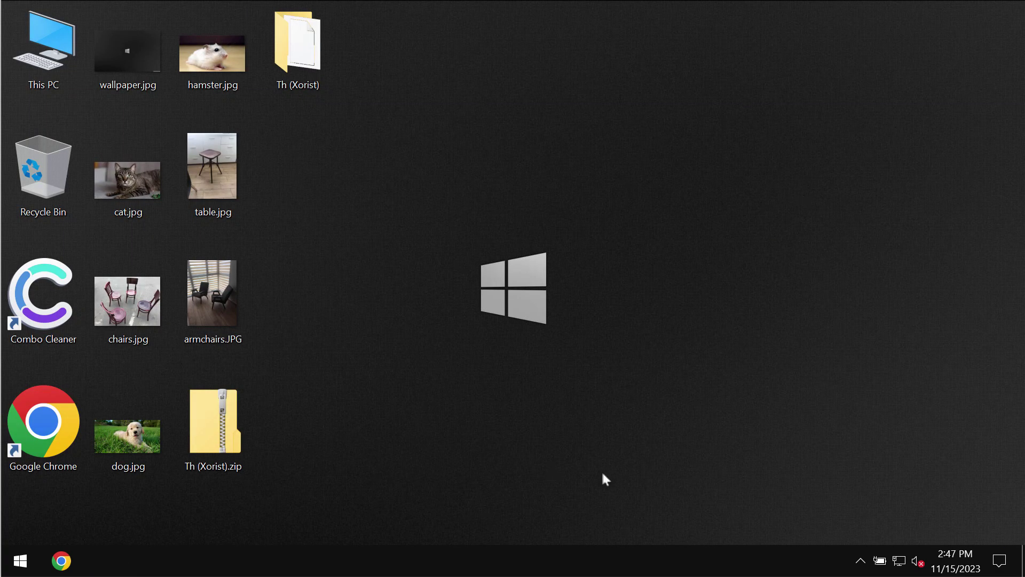
left_click(215, 271)
double_click(307, 45)
left_click(344, 106)
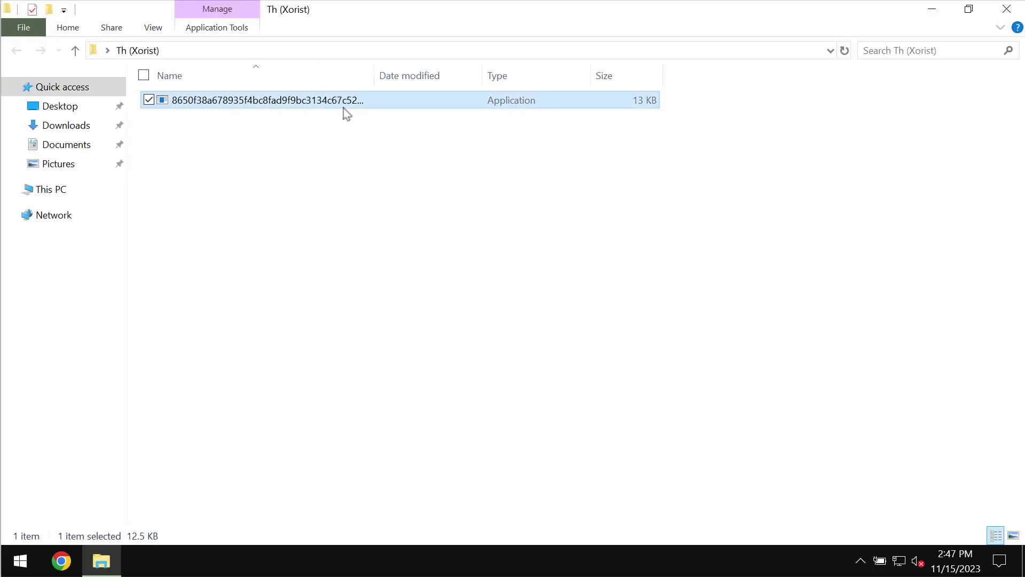
left_click(1009, 8)
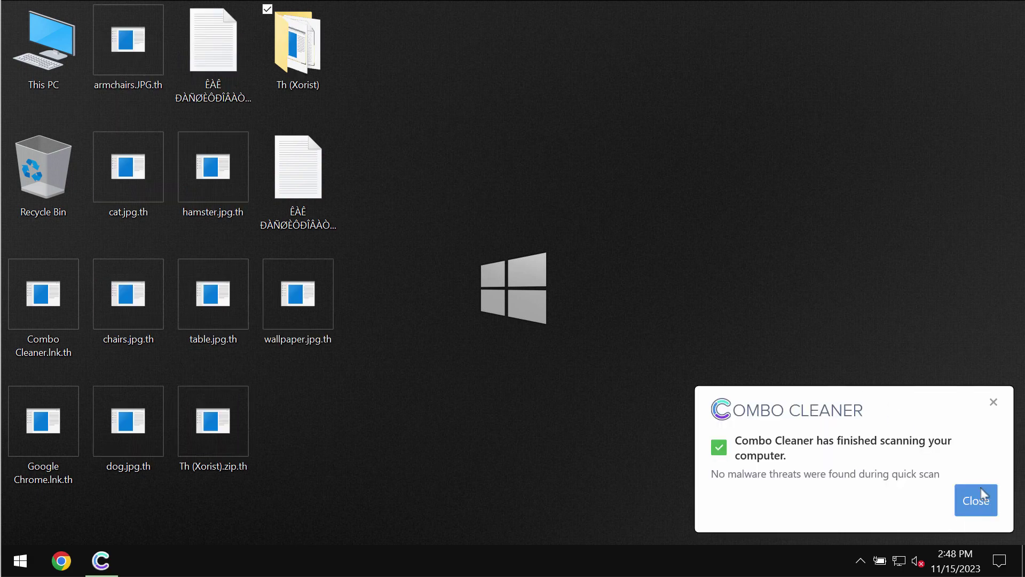
left_click(982, 504)
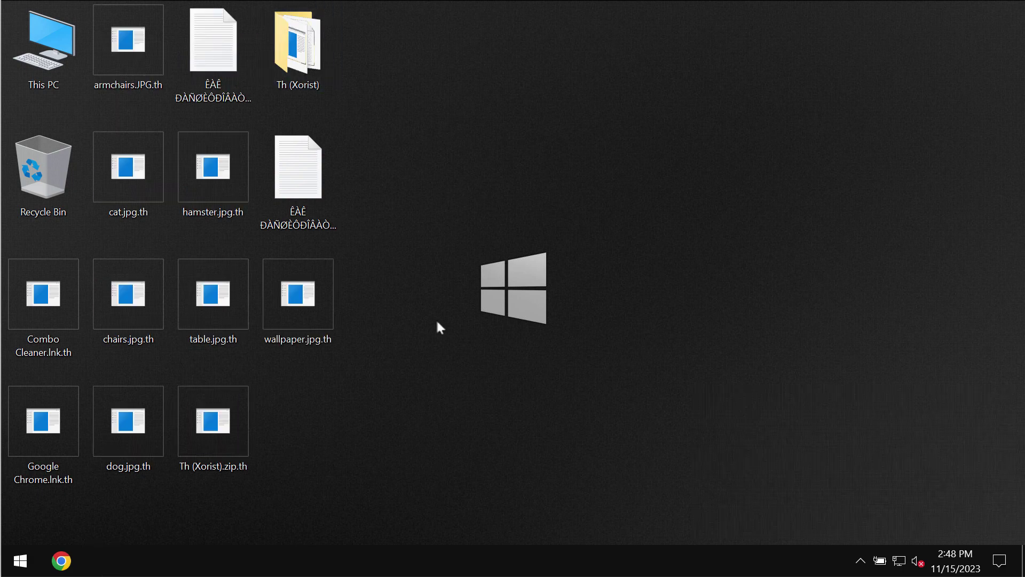
Try opening hamster.jpg.th to raise the ransom error pop-up, then clear the desktop selection.
double_click(216, 187)
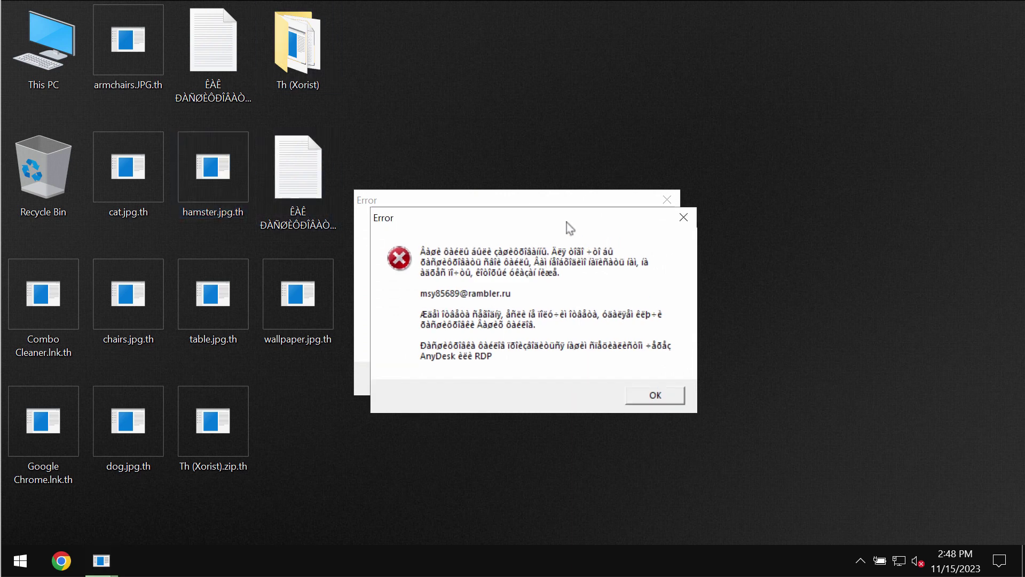
left_click(149, 188)
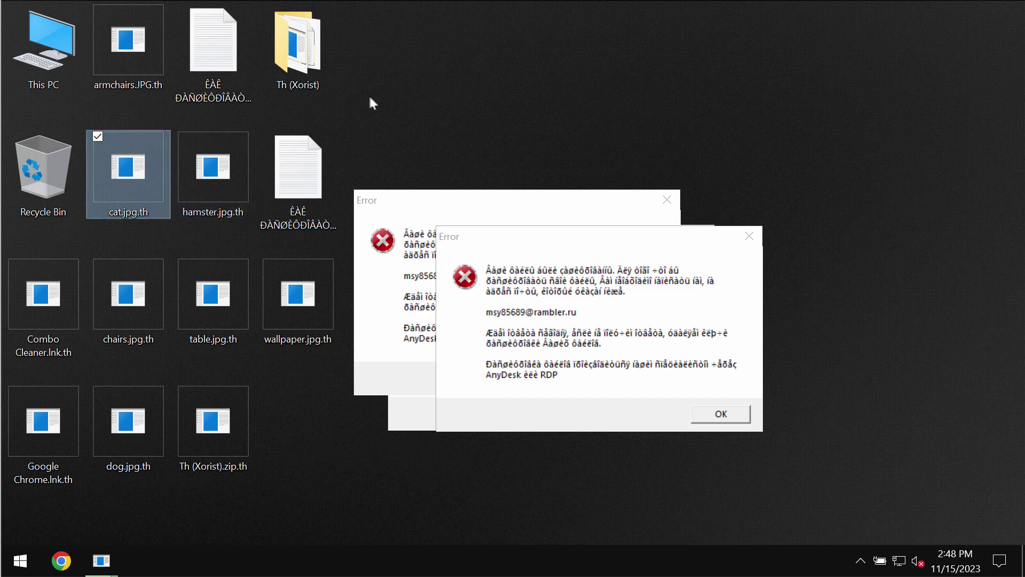
left_click(459, 118)
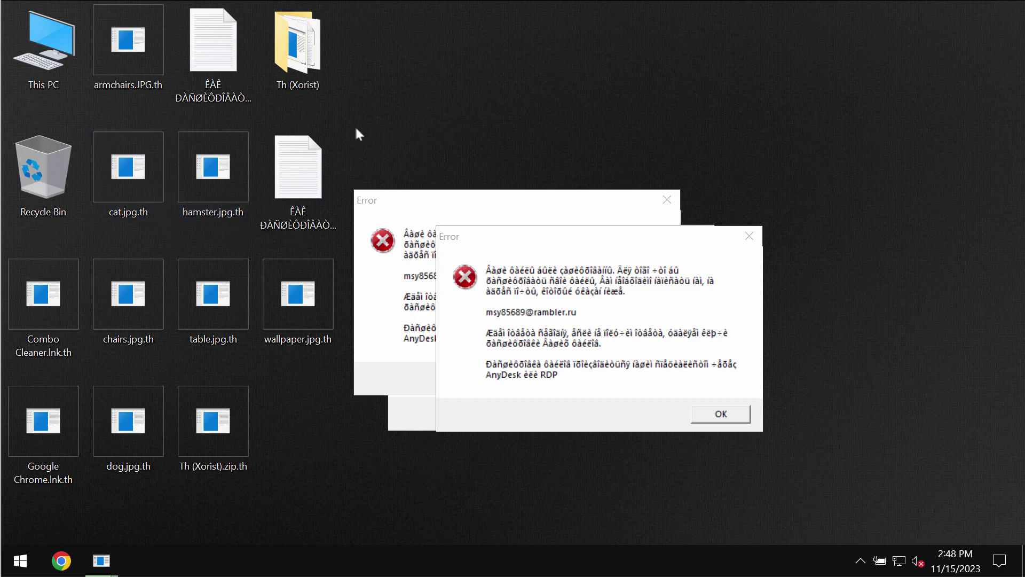
Drag the stacked error pop-ups apart, then dismiss the newest and upper-right ones.
left_click_drag(480, 237, 582, 98)
left_click_drag(664, 101, 701, 75)
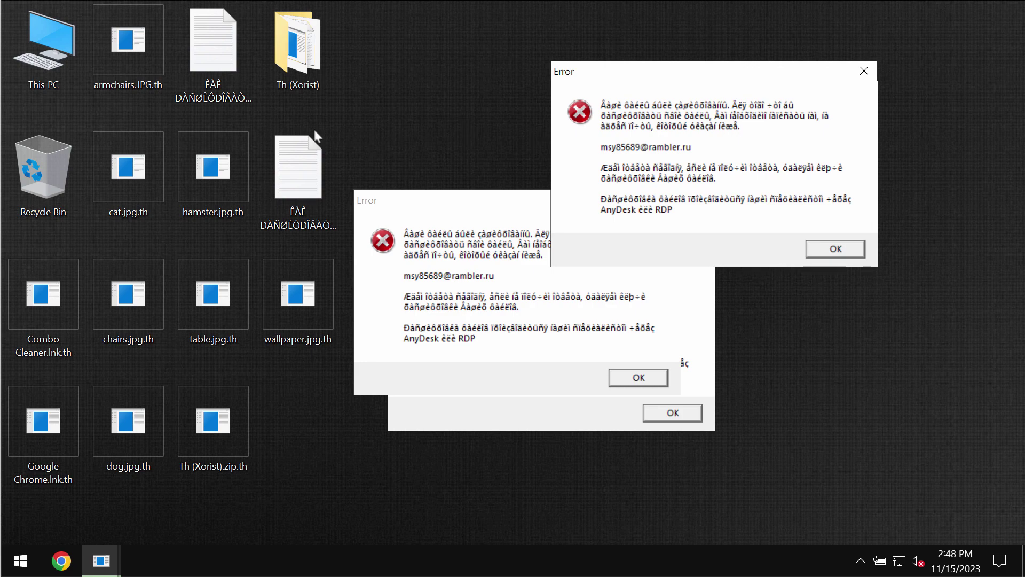
left_click(70, 558)
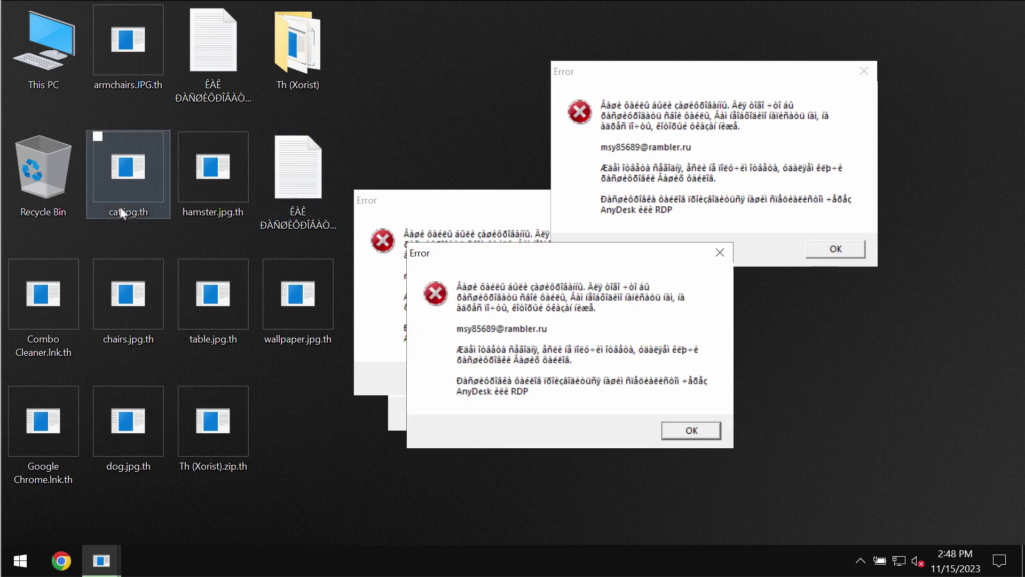
left_click(690, 430)
left_click(825, 254)
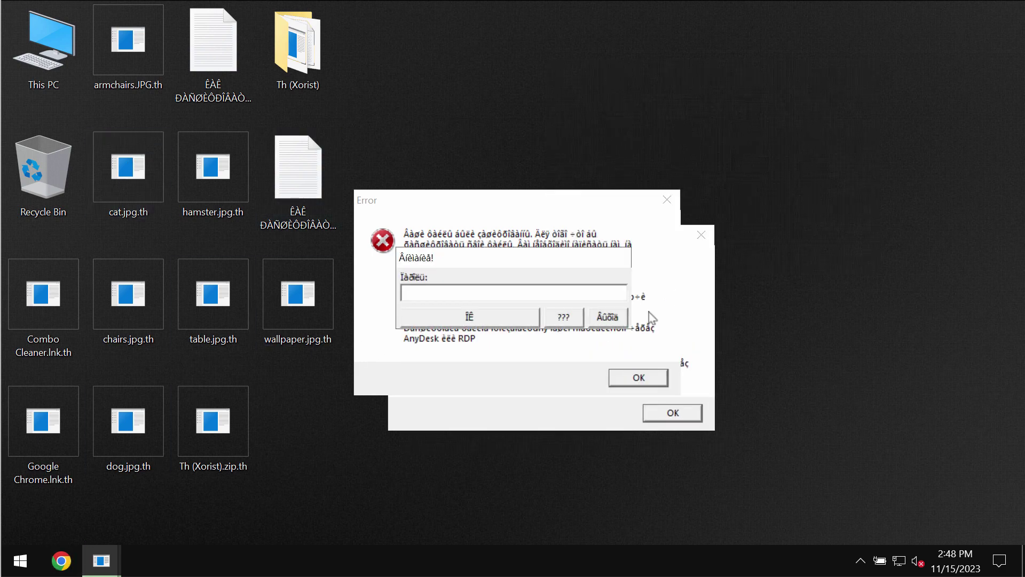
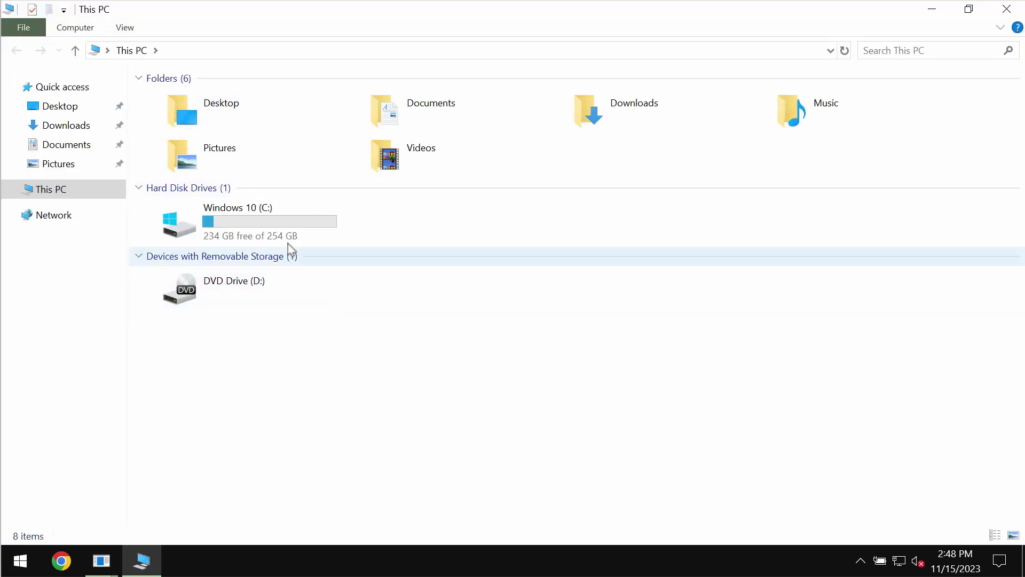
Open the Windows 10 (C:) drive and then its Program Files (x86) folder.
left_click(287, 225)
double_click(289, 227)
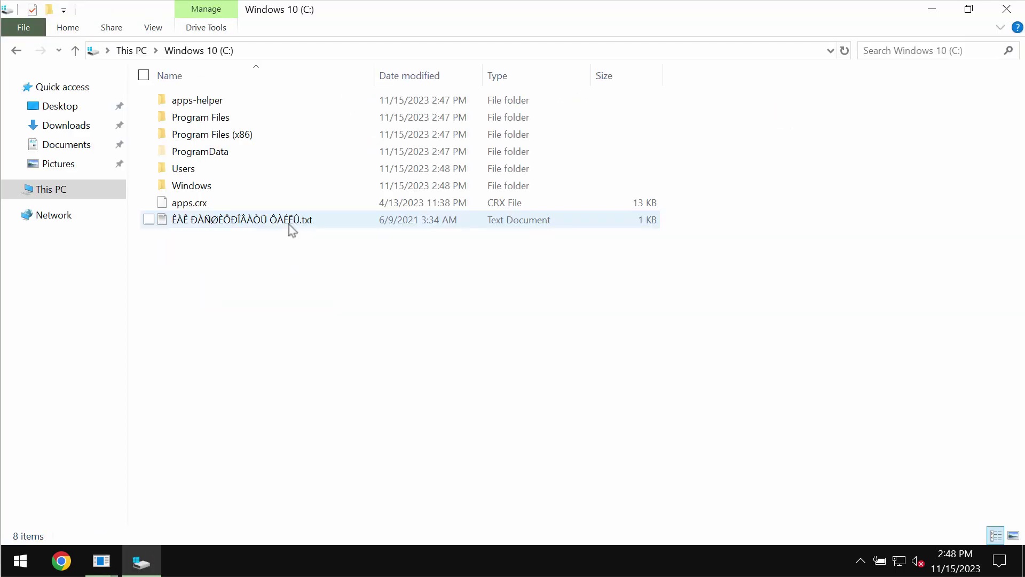
left_click(276, 138)
double_click(276, 140)
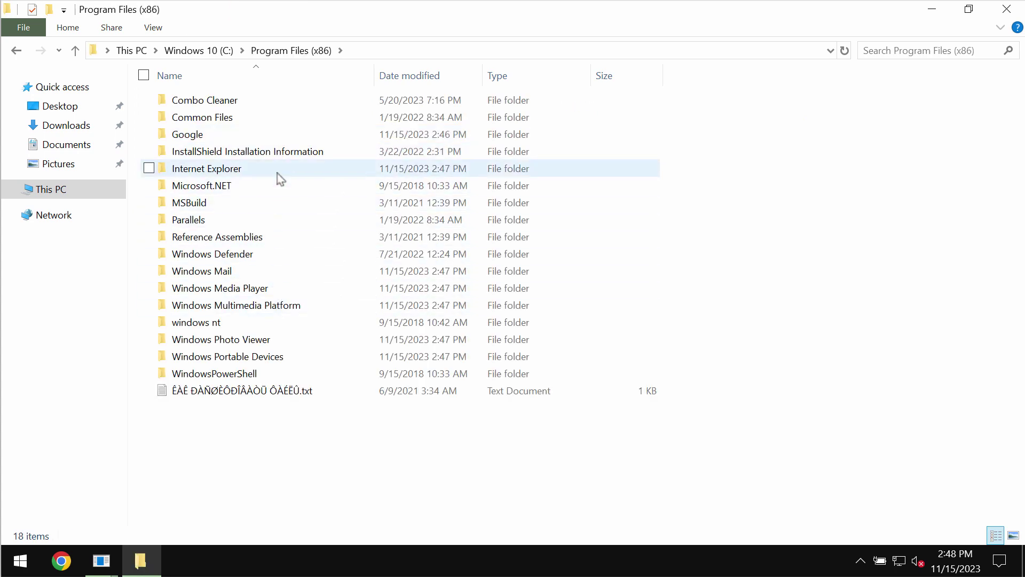
Launch Internet Explorer from iexplore.exe and go to combocleaner.com.
double_click(260, 271)
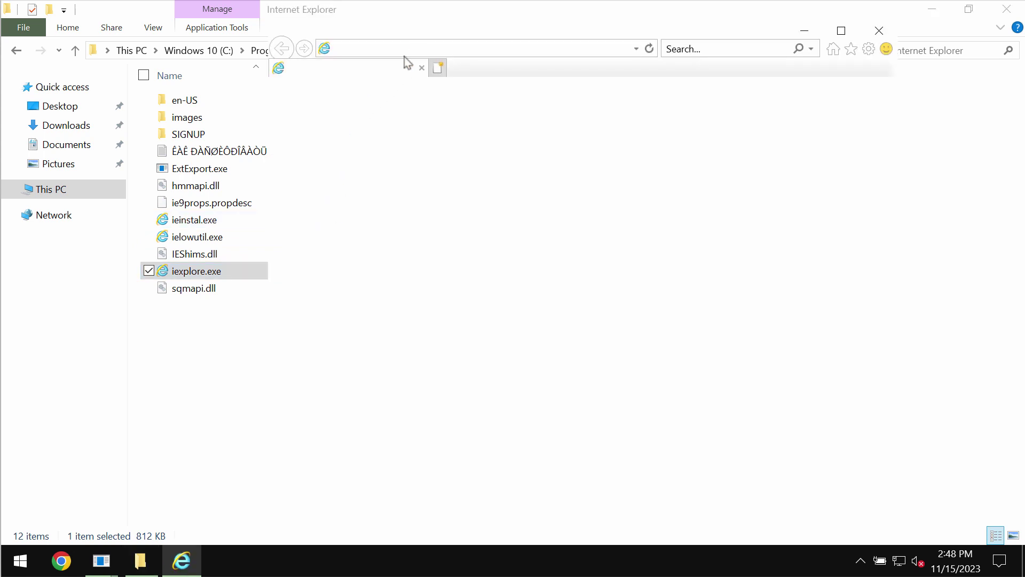
type("comboclean")
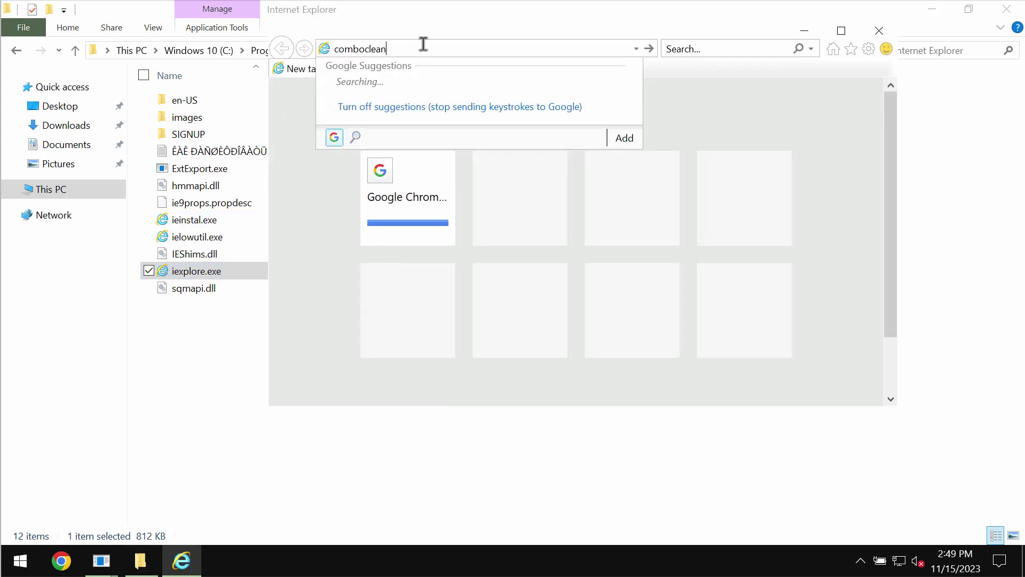
type("er.com")
key("Return")
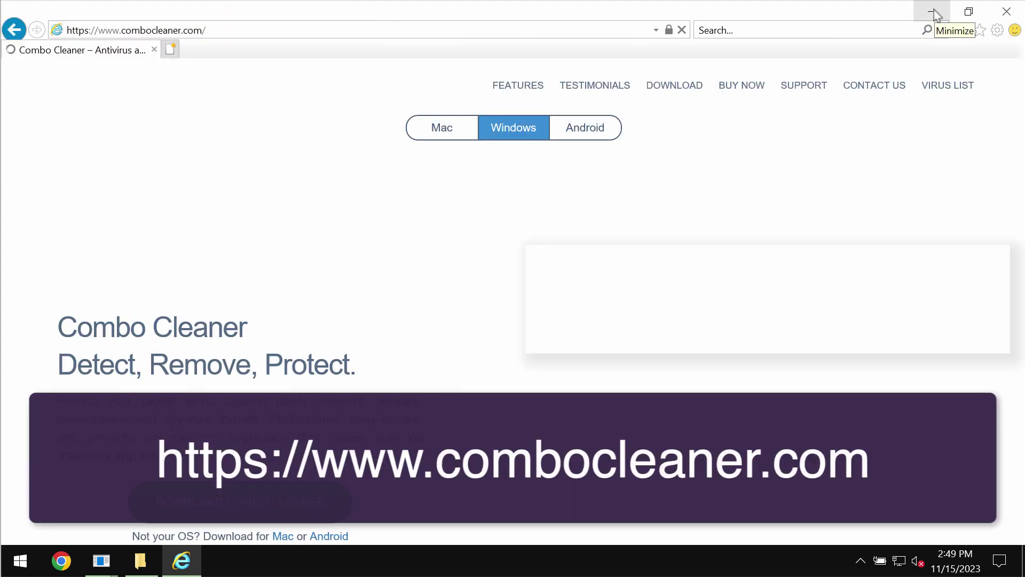
Minimize the browser, close File Explorer, open Combo Cleaner from the tray and start a Quick Scan.
left_click(935, 12)
left_click(1007, 9)
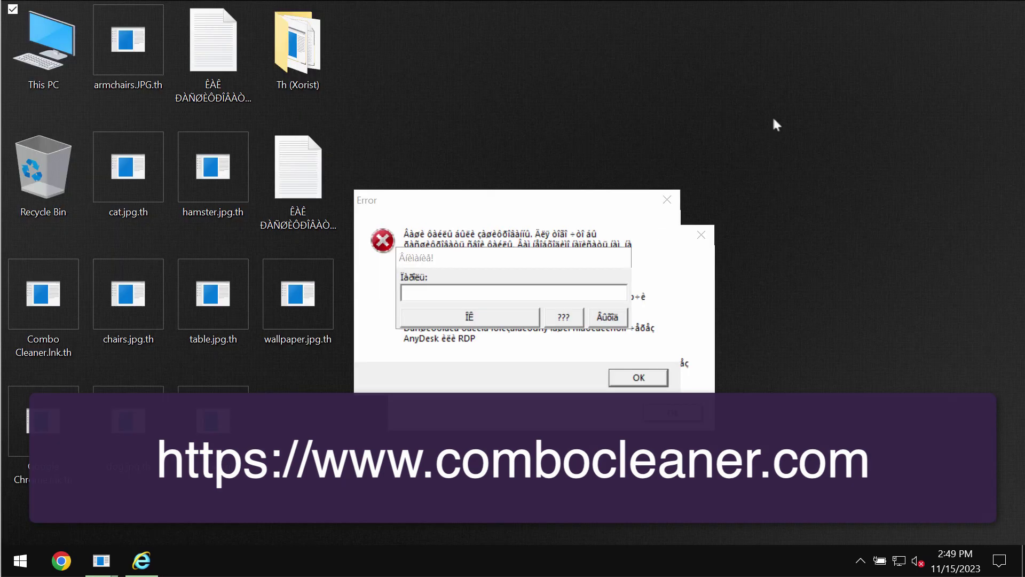
left_click(861, 561)
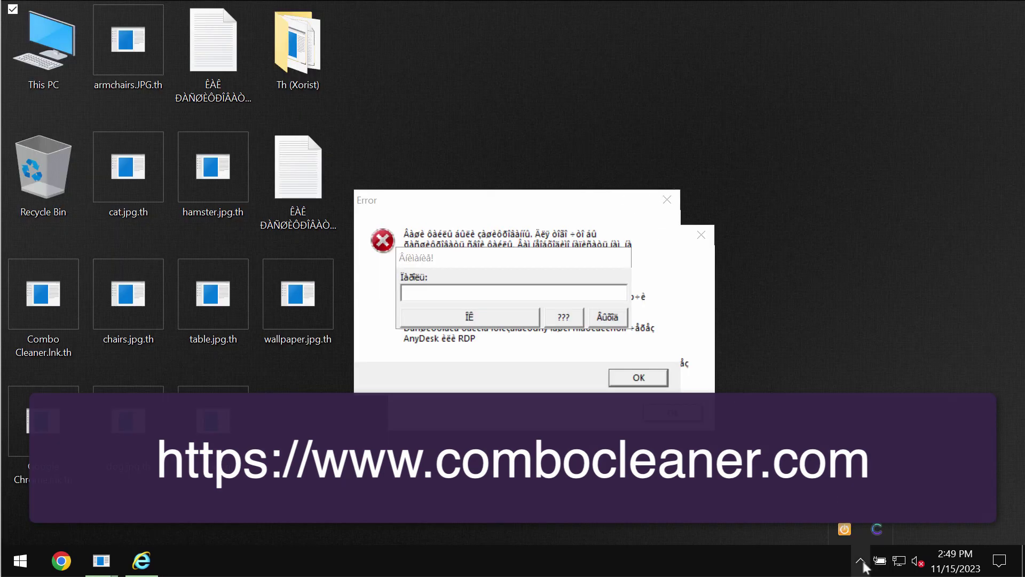
left_click(877, 529)
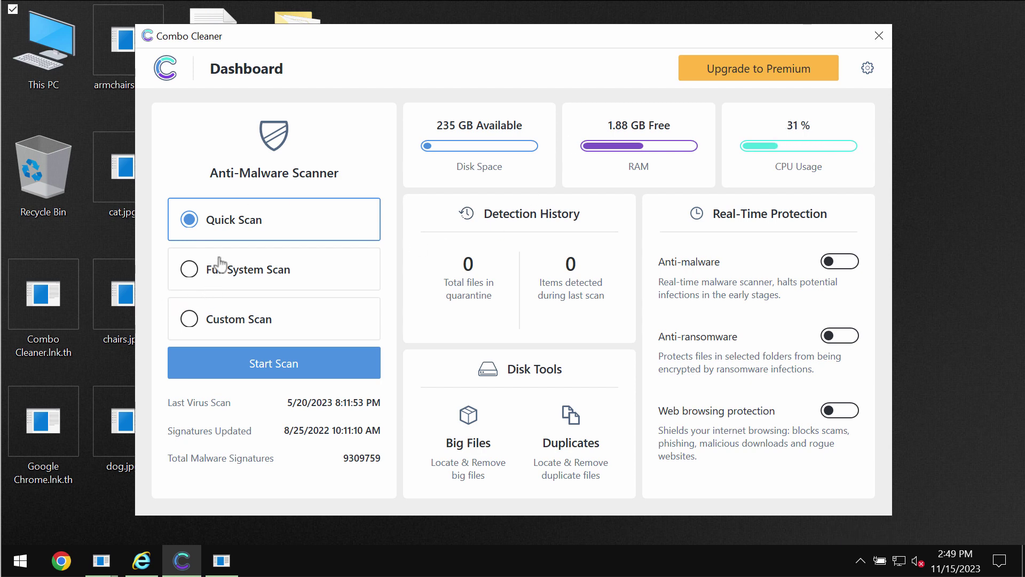
left_click(245, 360)
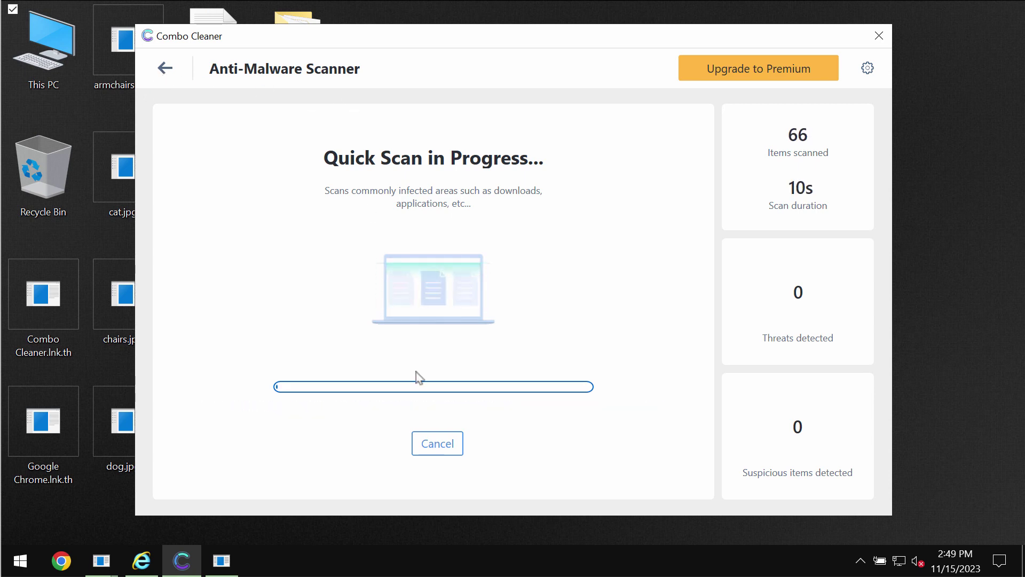
left_click(868, 67)
left_click(427, 123)
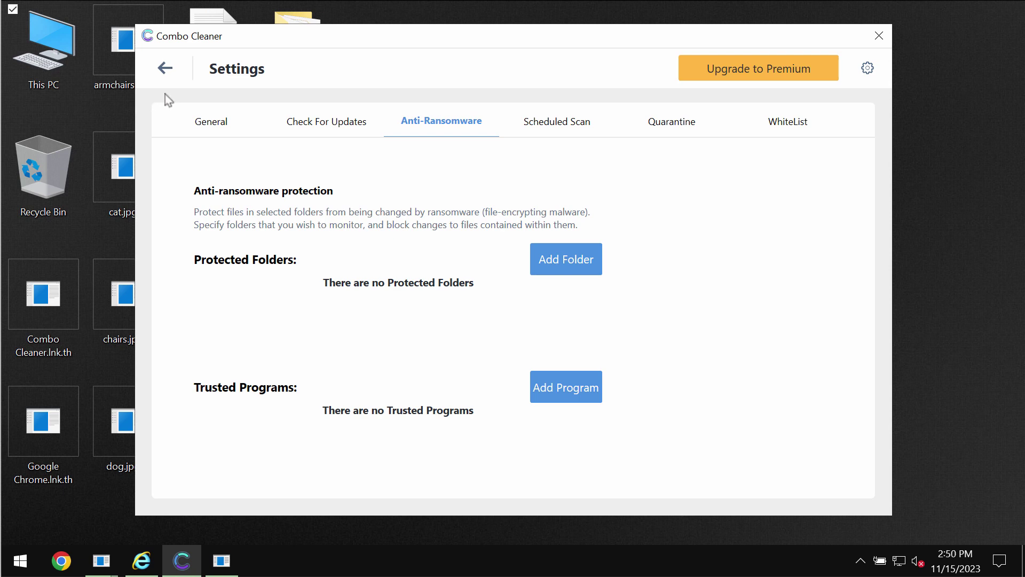
left_click(175, 74)
Return to the running Quick Scan, which shows 1 threat and 12 suspicious items.
left_click(332, 377)
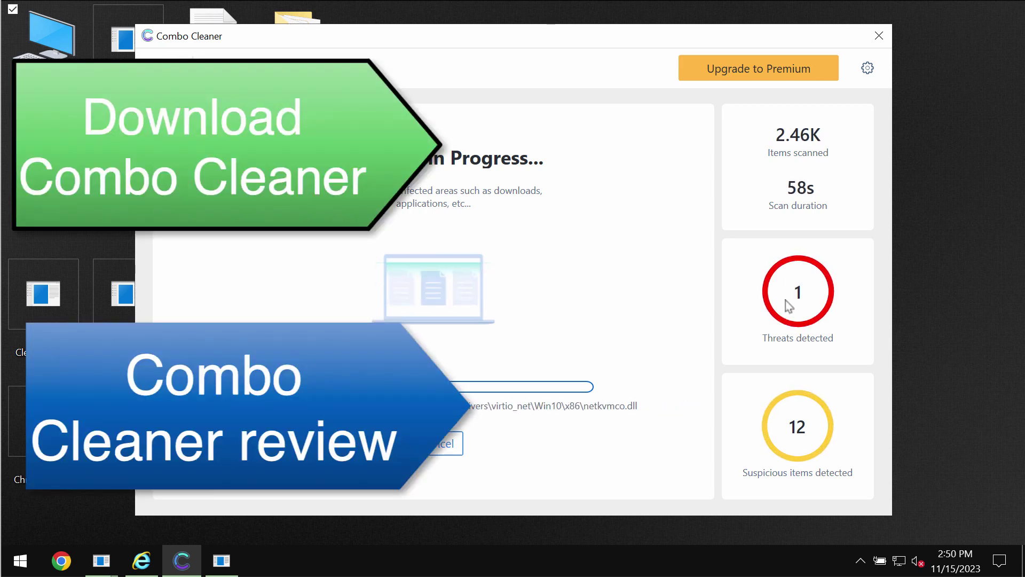
Cancel the scan, confirm with Yes, and scroll through the 13 detected items.
left_click(459, 443)
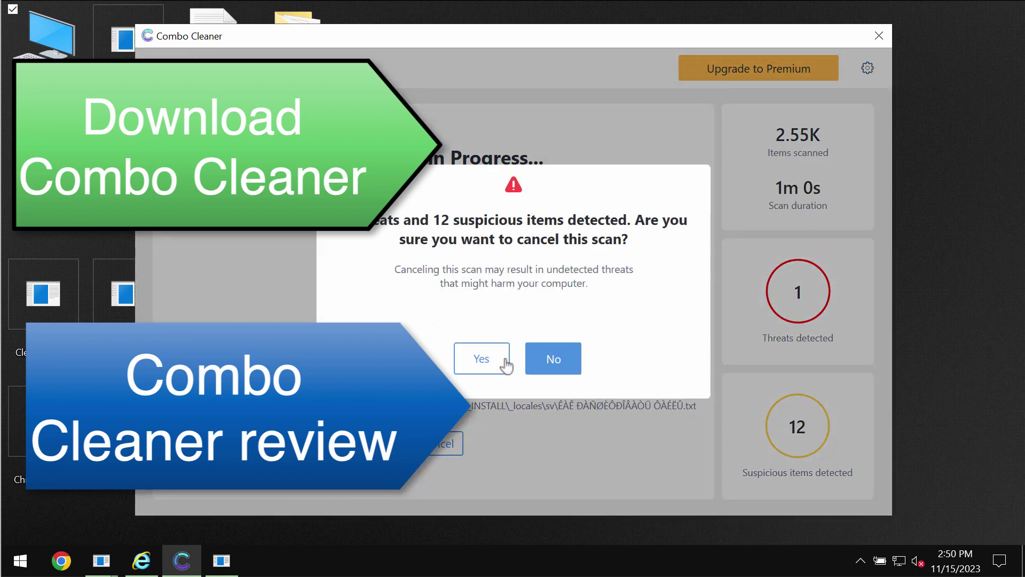
left_click(477, 358)
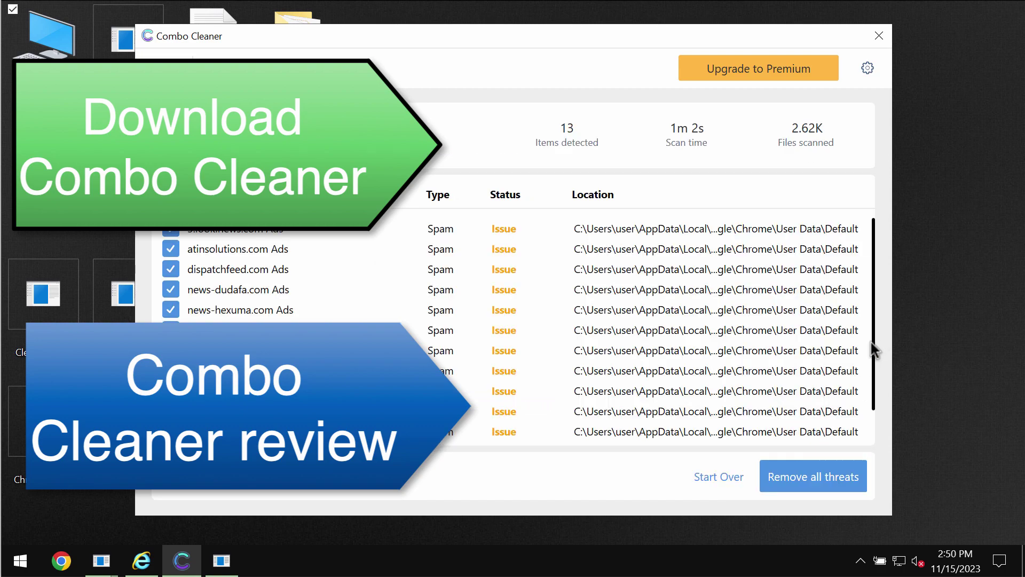
scroll(871, 396, "down", 1)
scroll(872, 395, "down", 1)
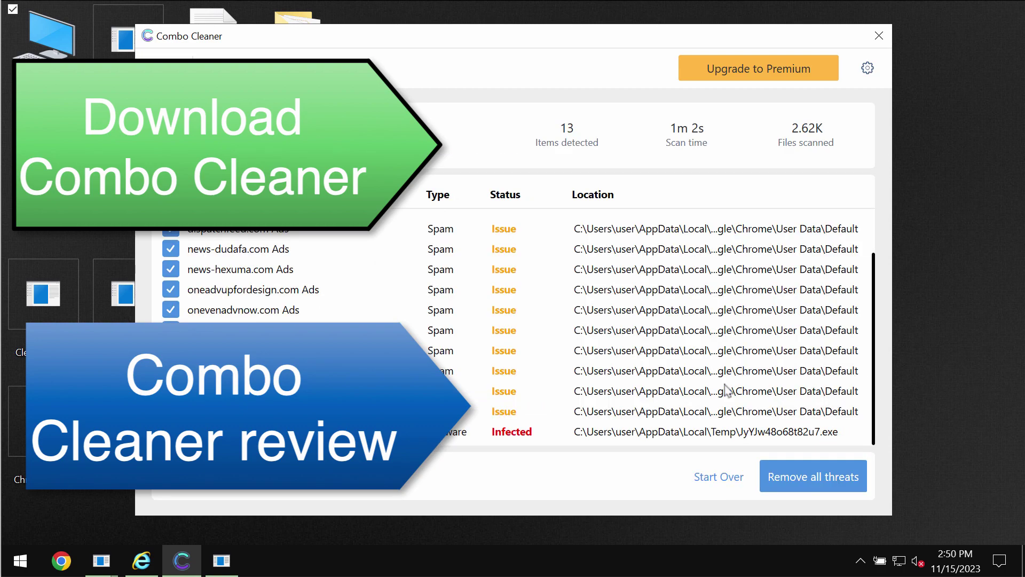